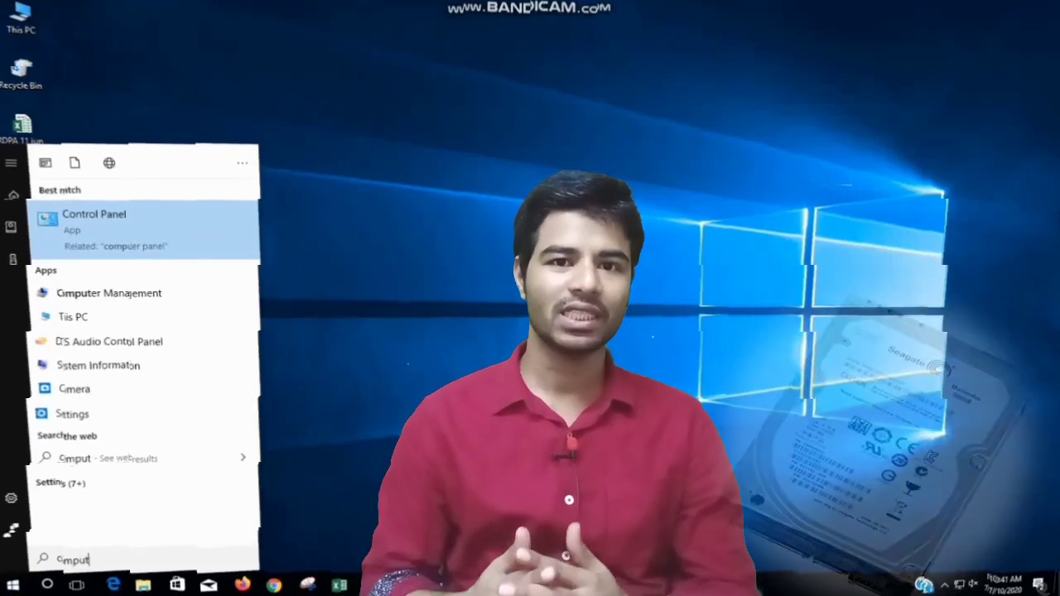
left_click(109, 293)
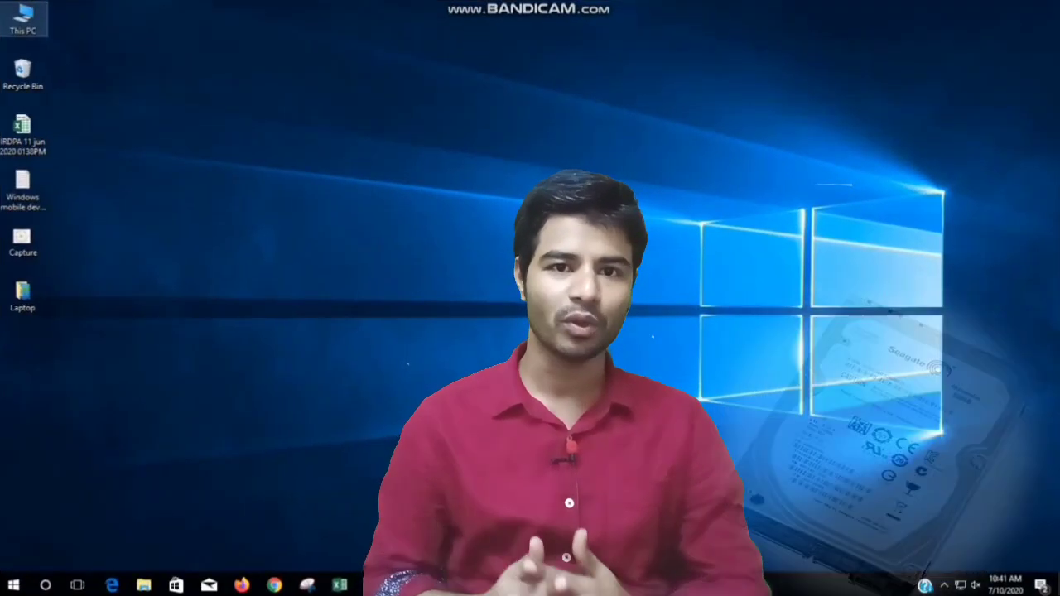
right_click(13, 18)
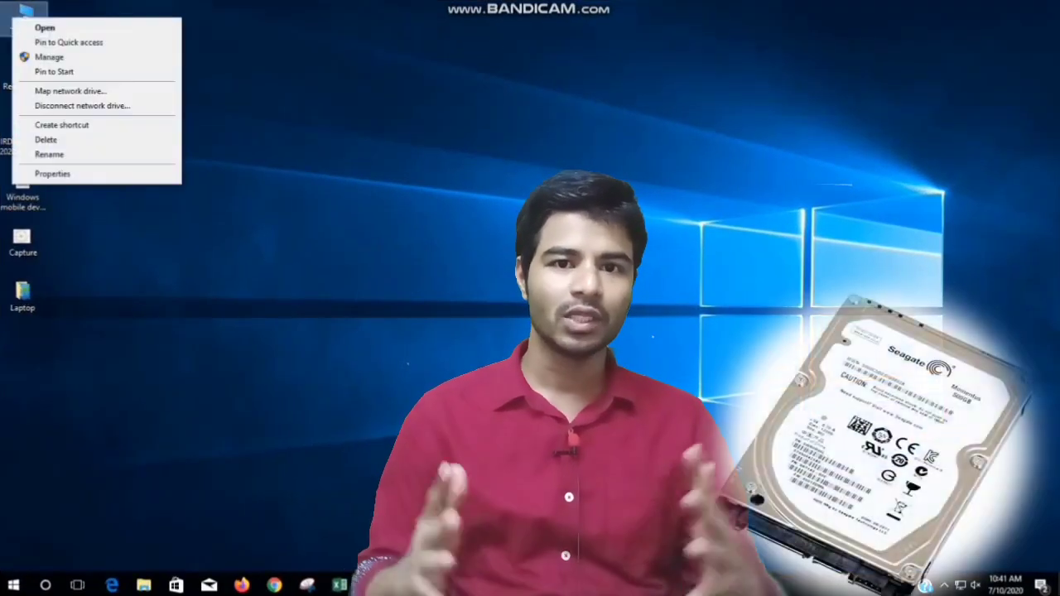
left_click(49, 56)
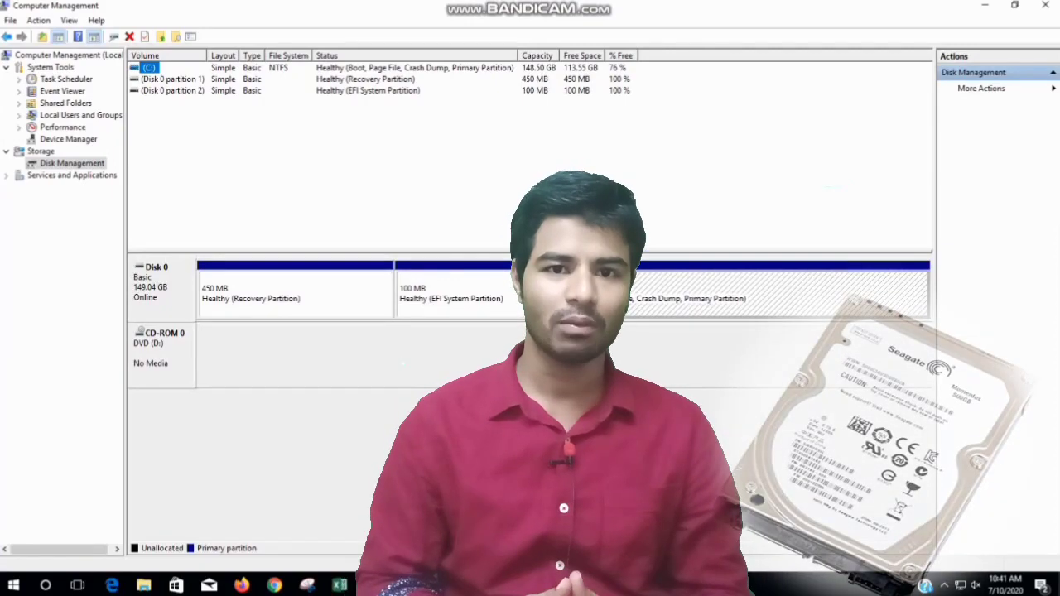
left_click(527, 295)
left_click(296, 296)
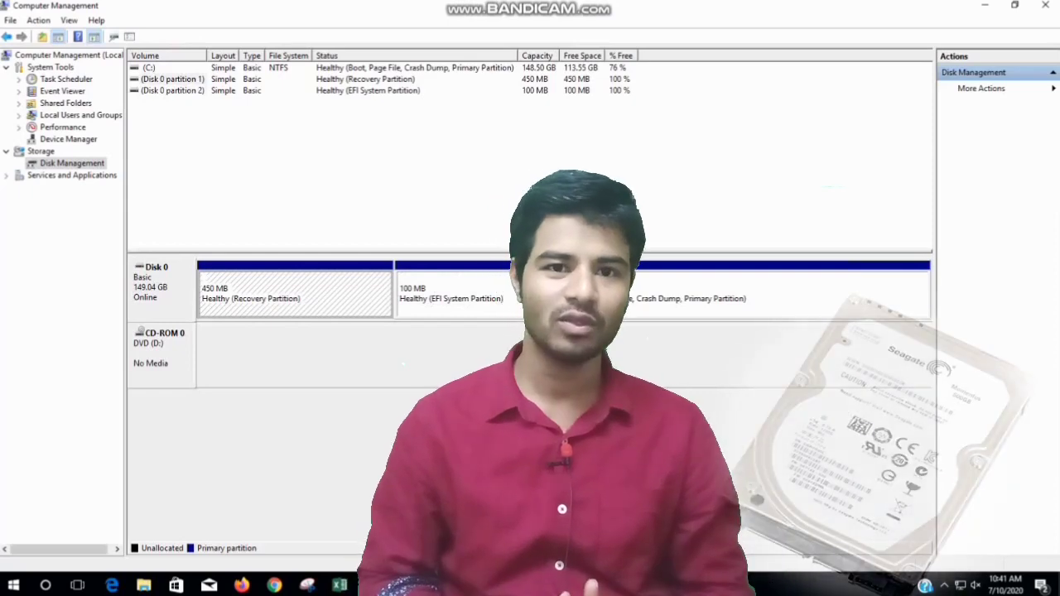
left_click(593, 295)
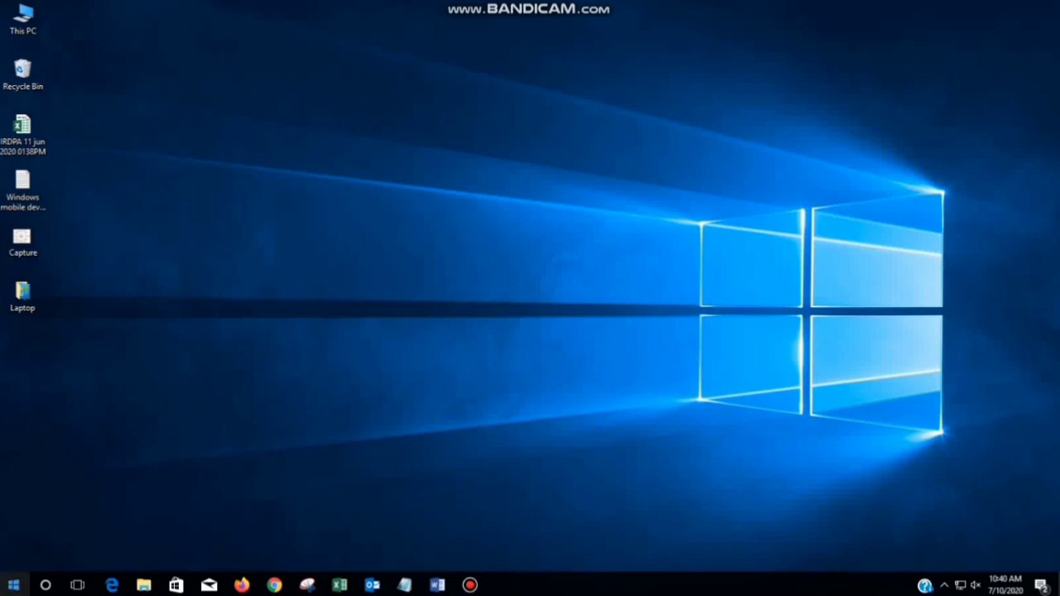
Step: Search Windows for "comput", open Computer Management from the results and close it again
left_click(13, 585)
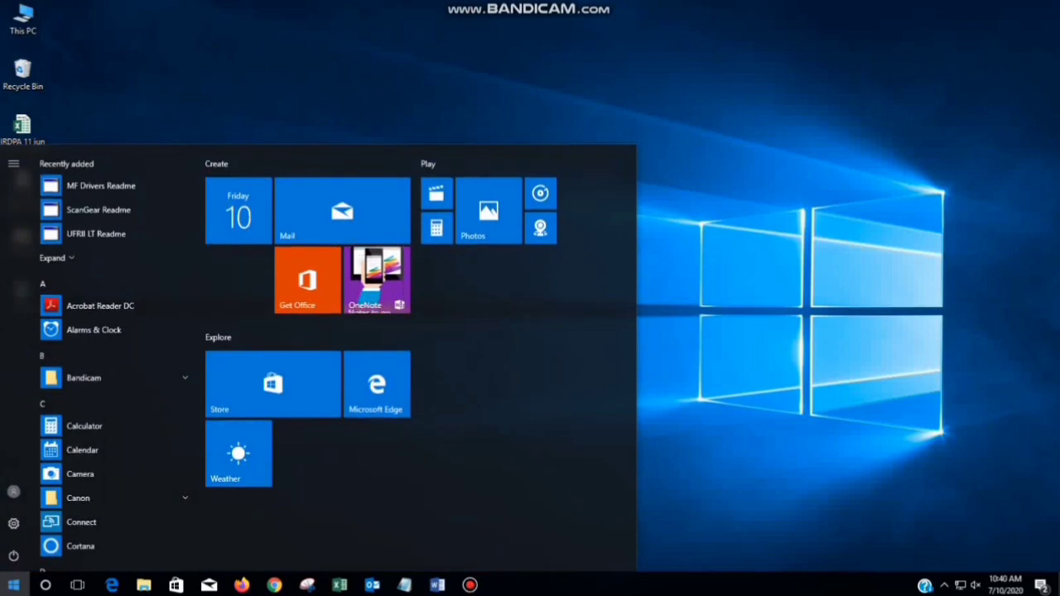
type("comput")
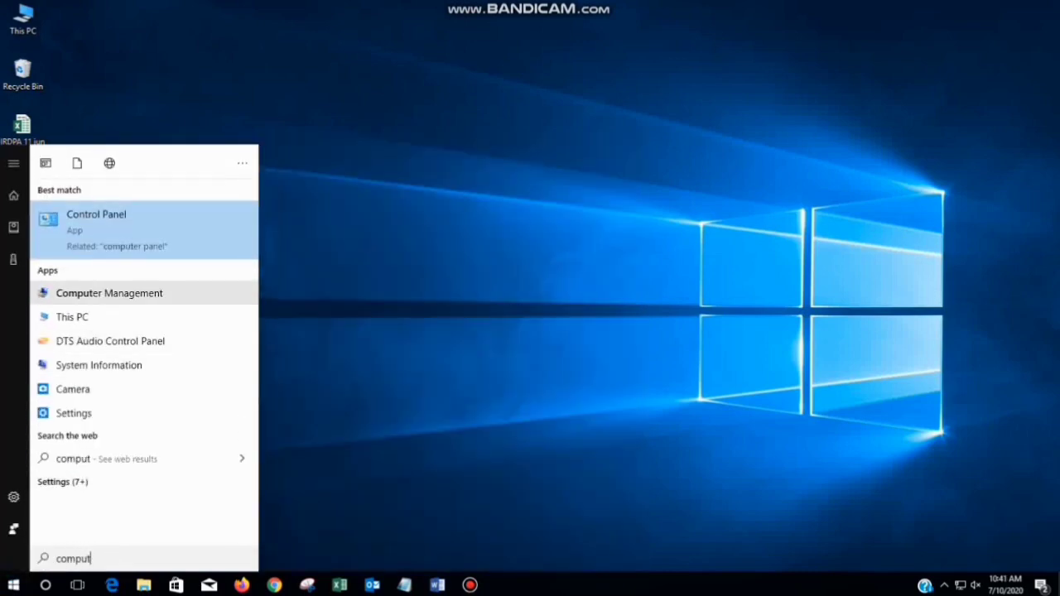
left_click(109, 293)
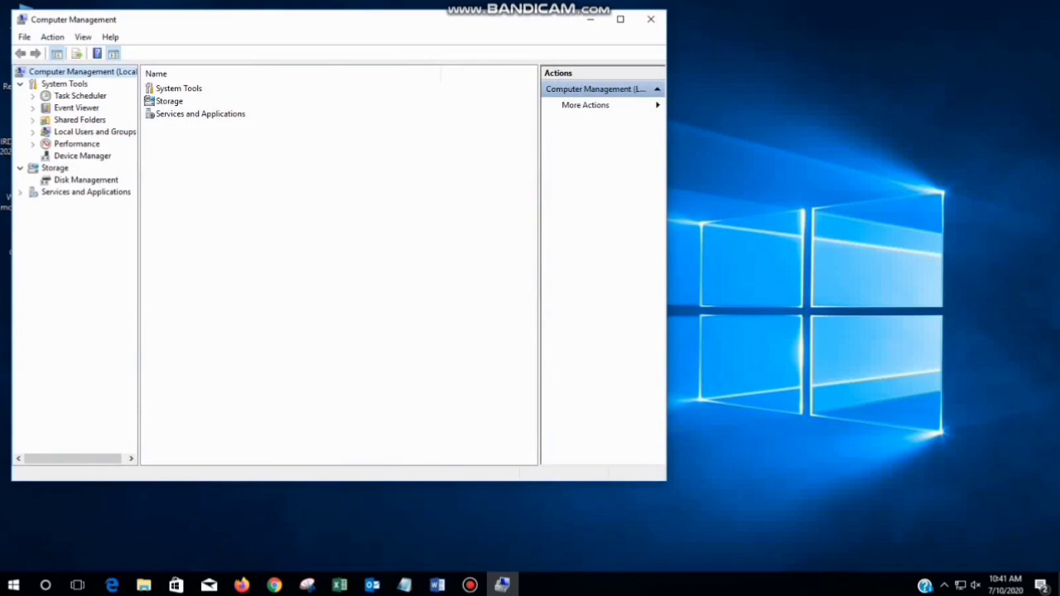
left_click(651, 18)
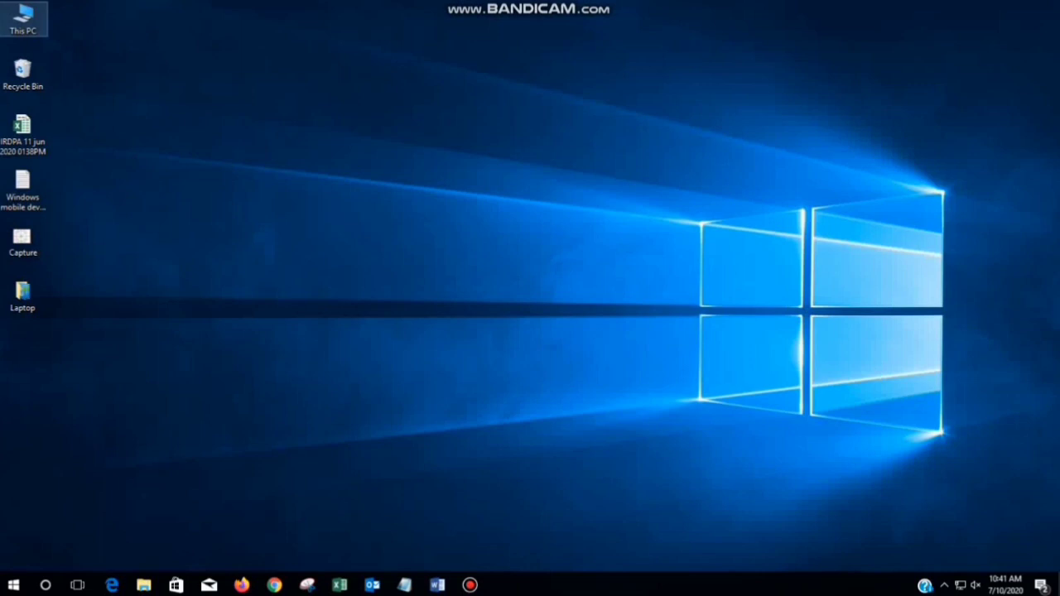
Step: Open Computer Management from This PC and show Disk Management in a maximized window
right_click(14, 17)
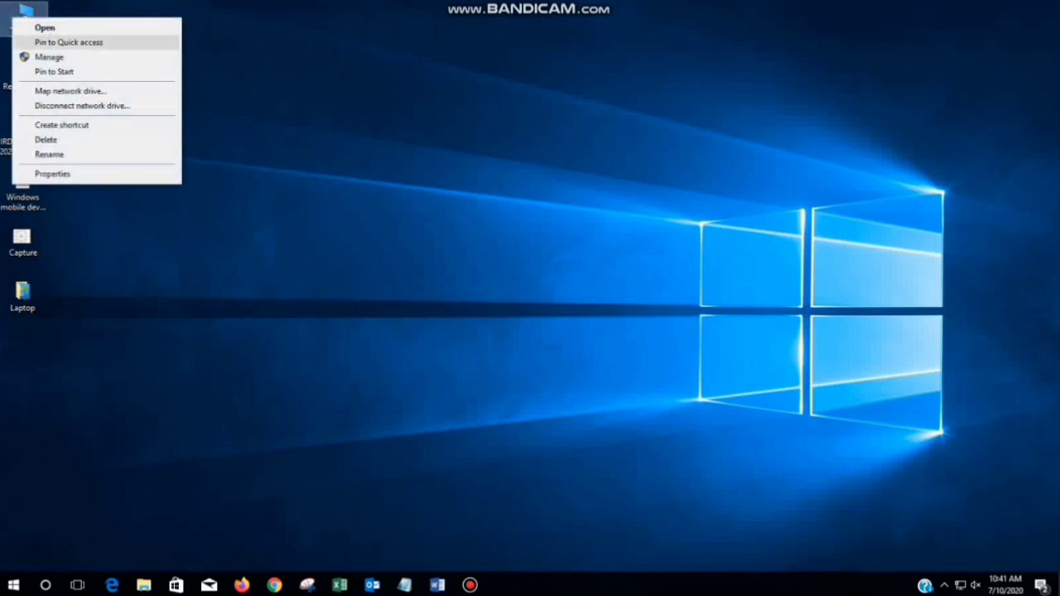
left_click(49, 56)
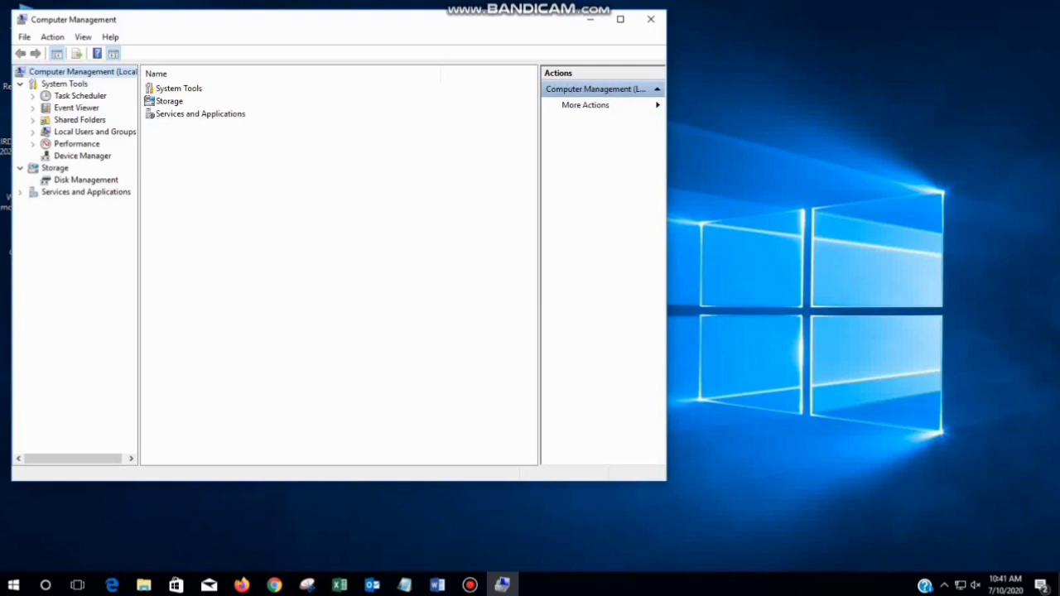
left_click(86, 180)
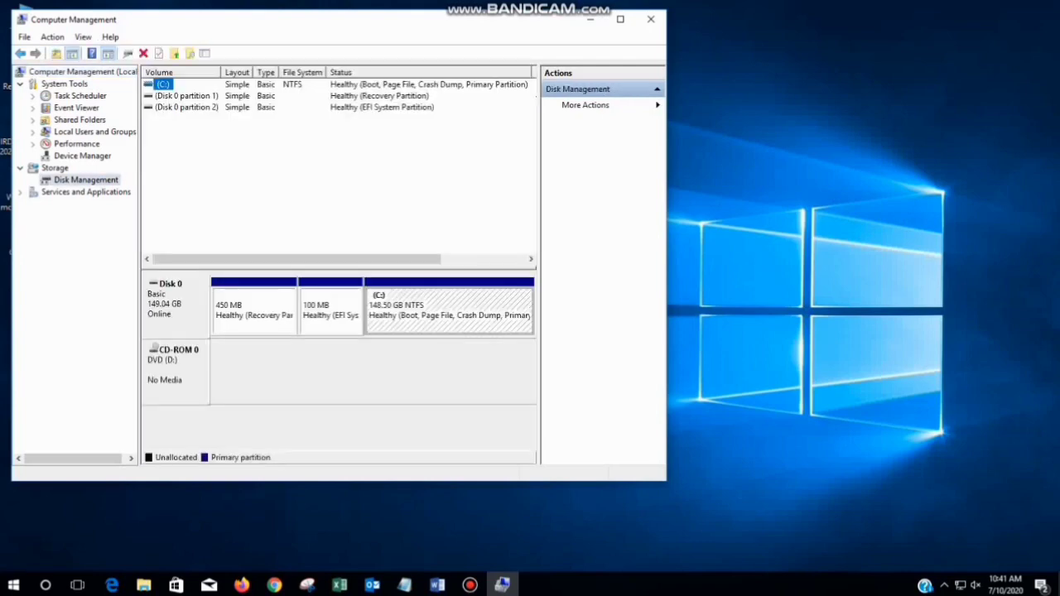
left_click(621, 18)
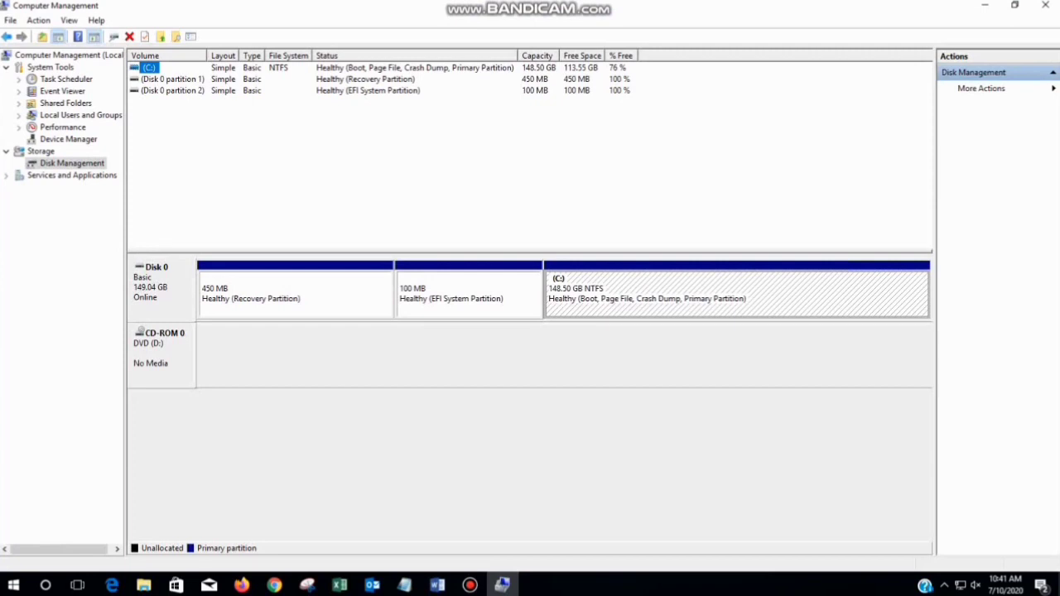
Step: Shrink the C: volume on Disk 0 by 74846 MB
left_click(468, 296)
left_click(294, 296)
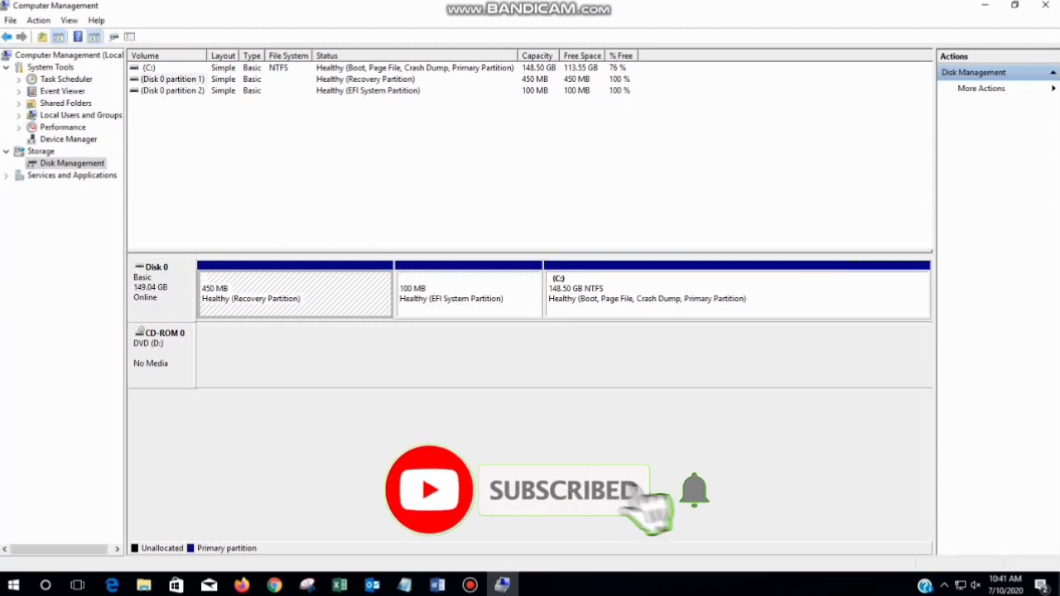
left_click(737, 296)
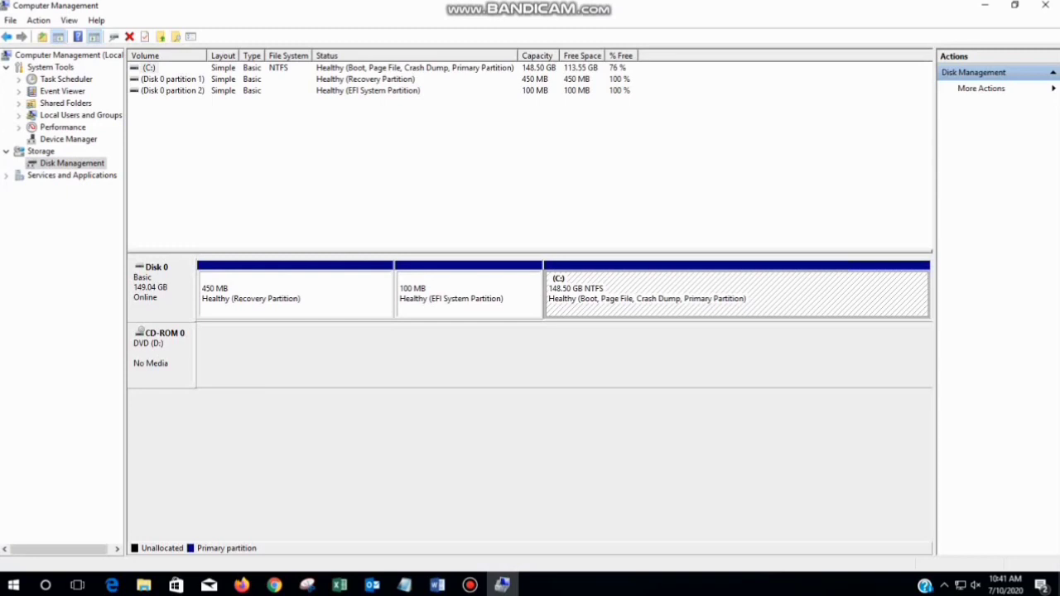
right_click(796, 302)
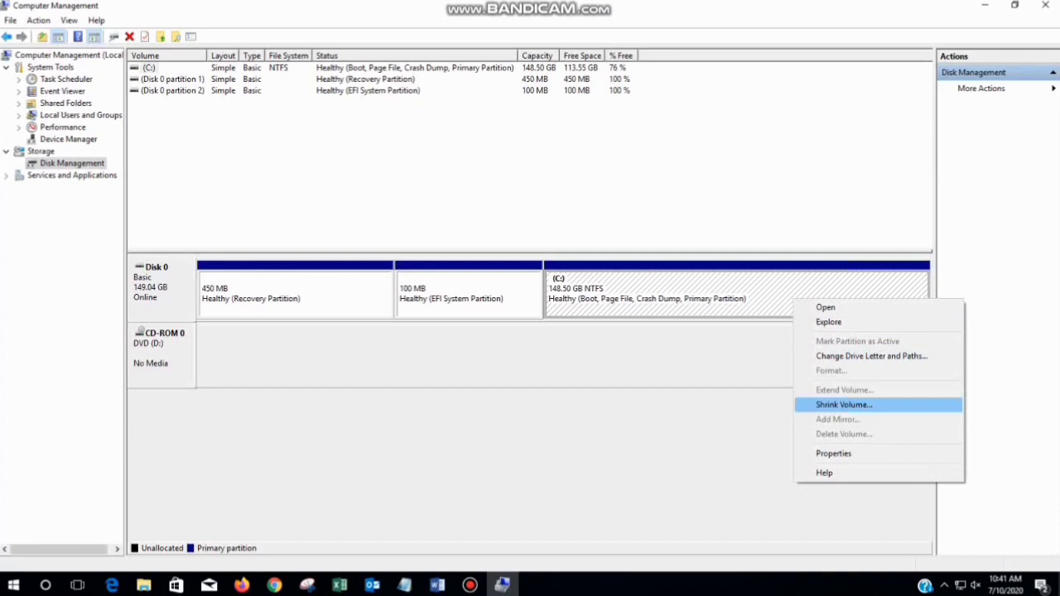
left_click(844, 405)
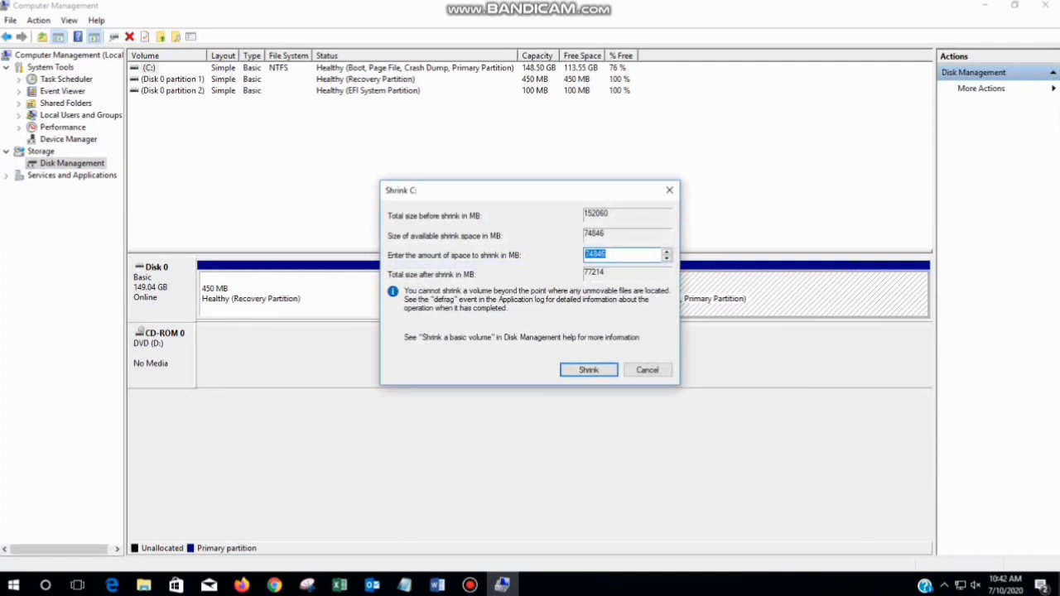
key("Return")
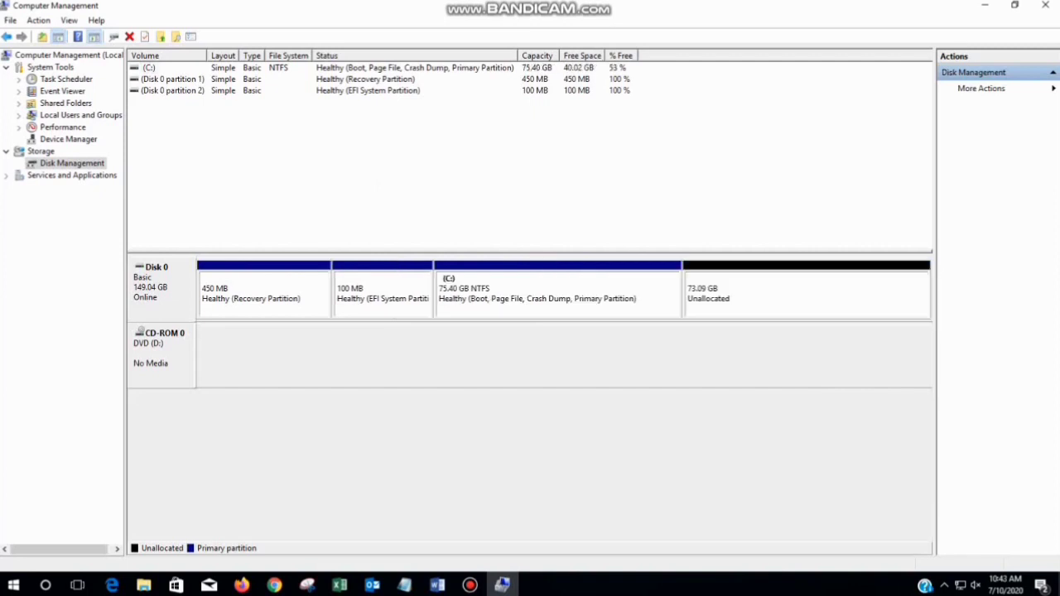
Step: Check the drives listed in This PC, minimizing Computer Management first and File Explorer when done
left_click(985, 5)
double_click(22, 17)
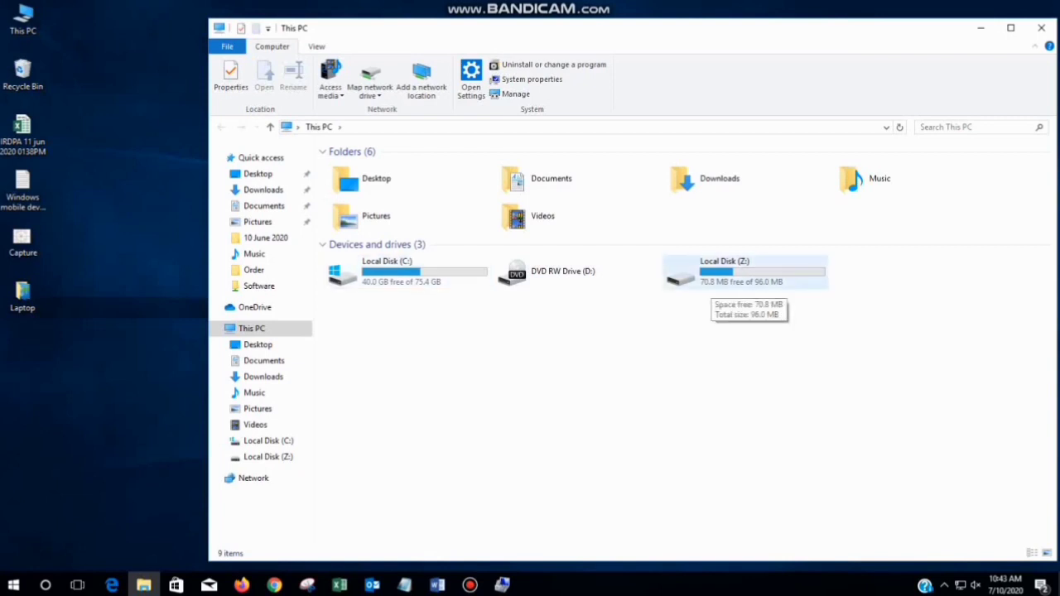
left_click(981, 27)
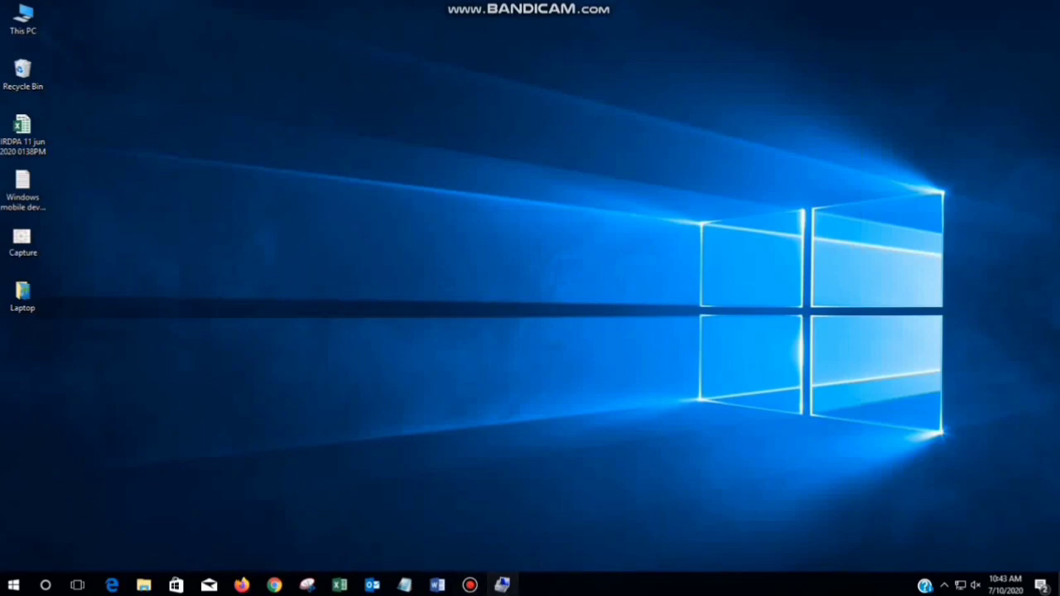
Step: In Computer Management, start a new simple volume of 74845 MB in Disk 0's unallocated space and assign it drive letter E
left_click(502, 585)
left_click(806, 295)
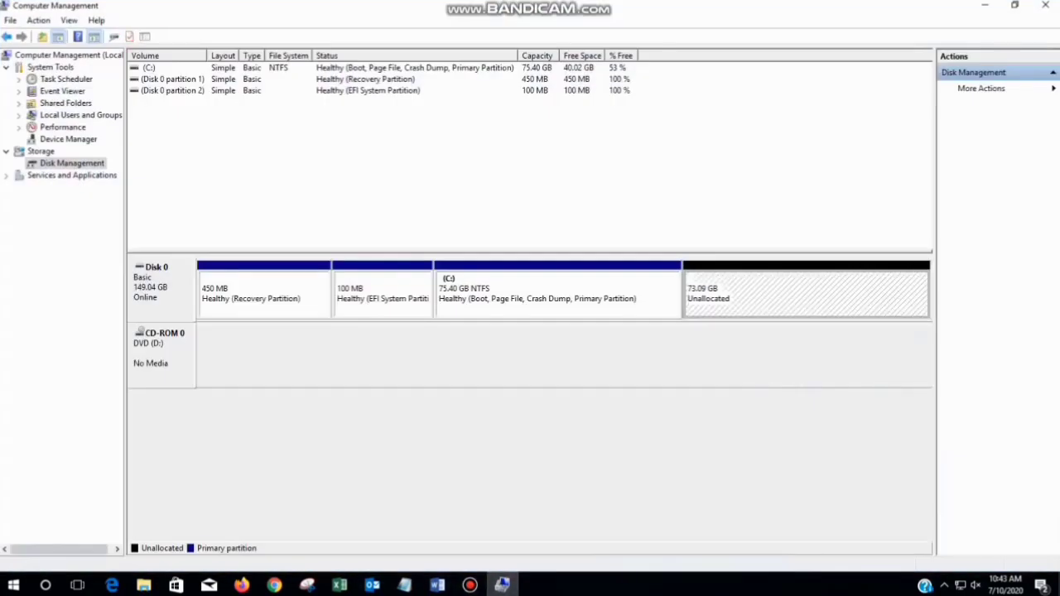
right_click(757, 299)
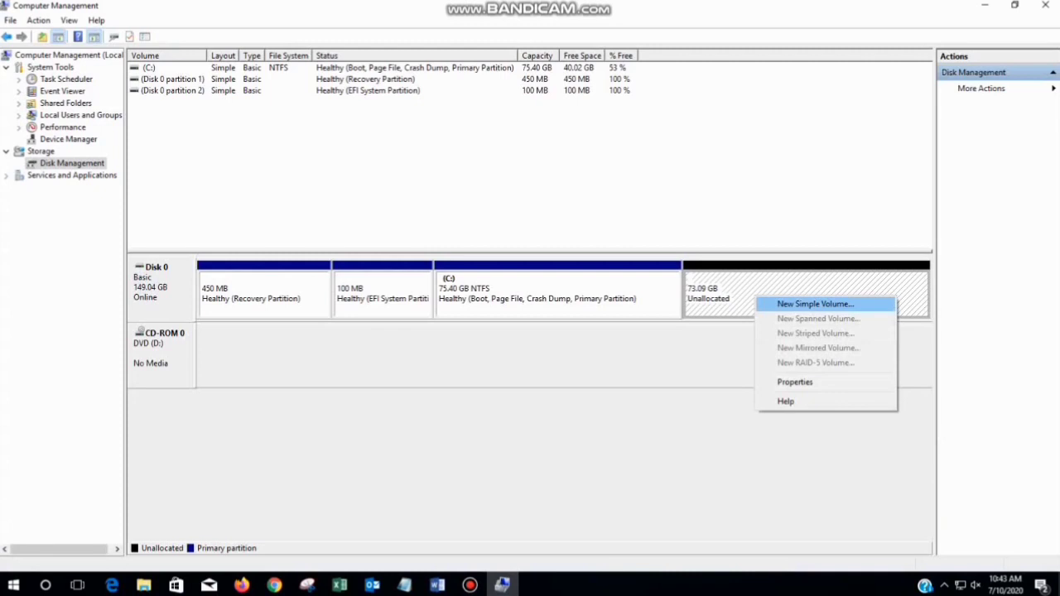
left_click(816, 304)
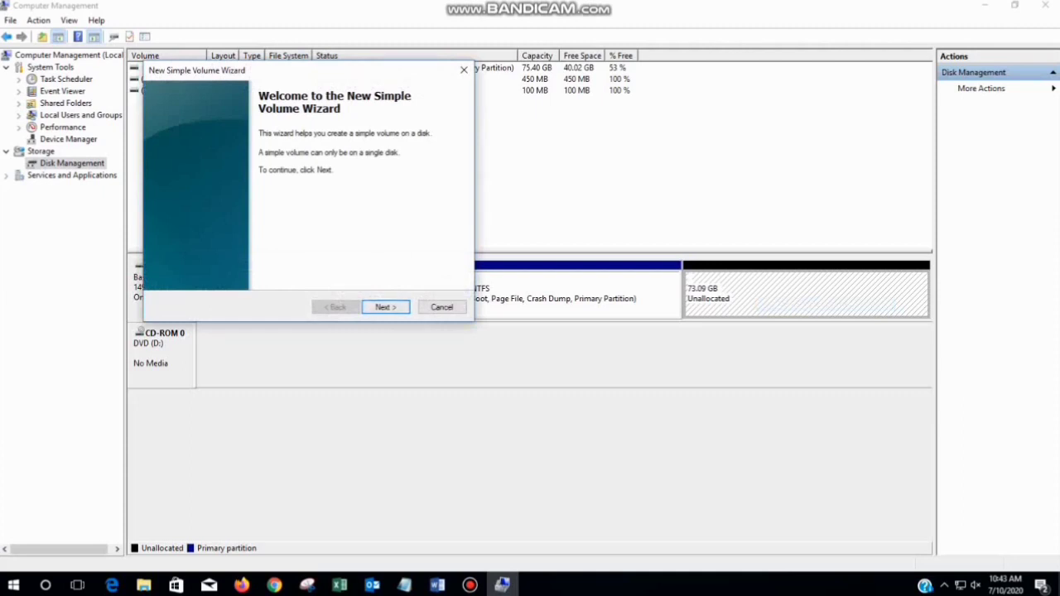
key("Return")
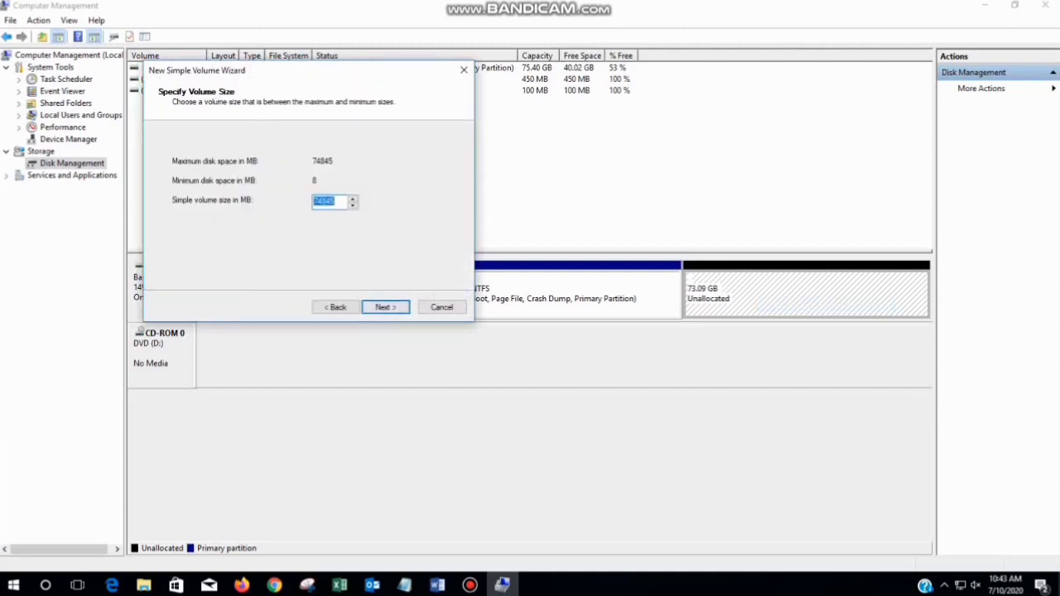
key("Return")
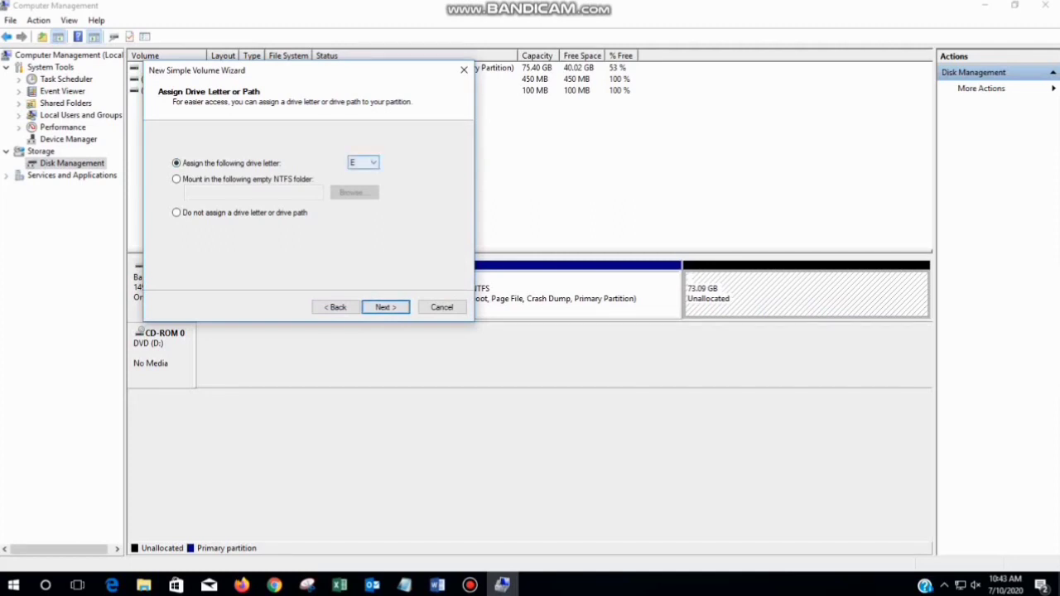
left_click(363, 162)
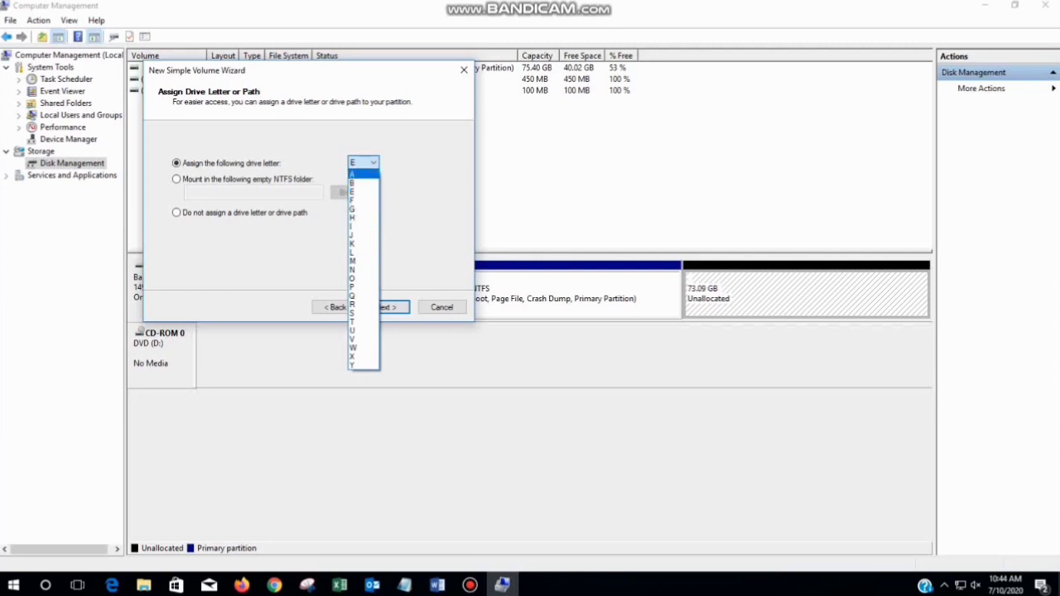
left_click(363, 162)
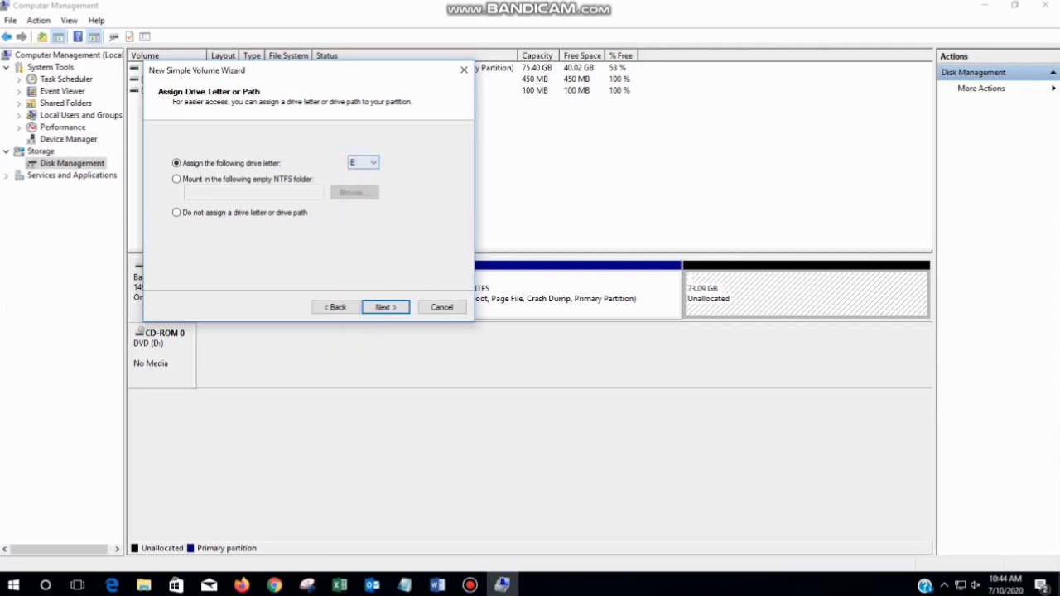
key("Return")
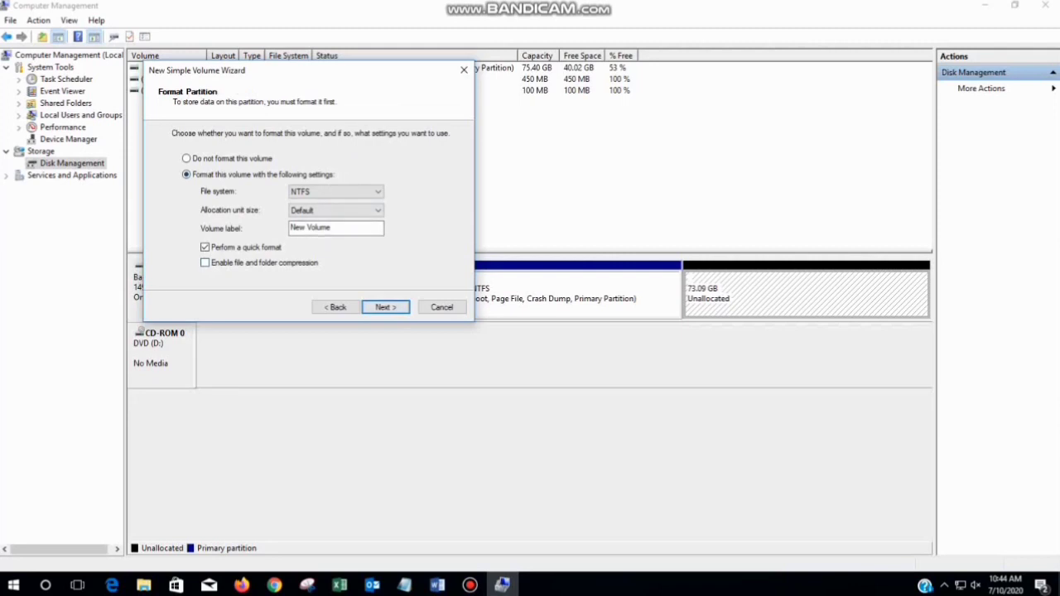
Step: Create the volume with a quick NTFS format, Default allocation unit size and the label New Volume
left_click(371, 192)
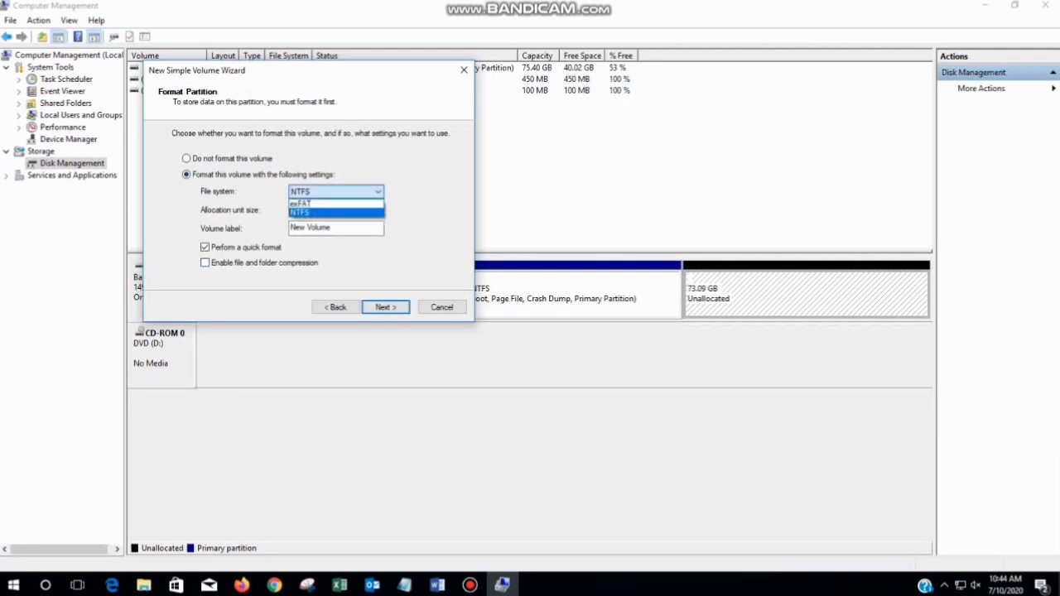
key("Return")
key("Tab")
key("alt+Down")
key("Return")
key("shift+Tab")
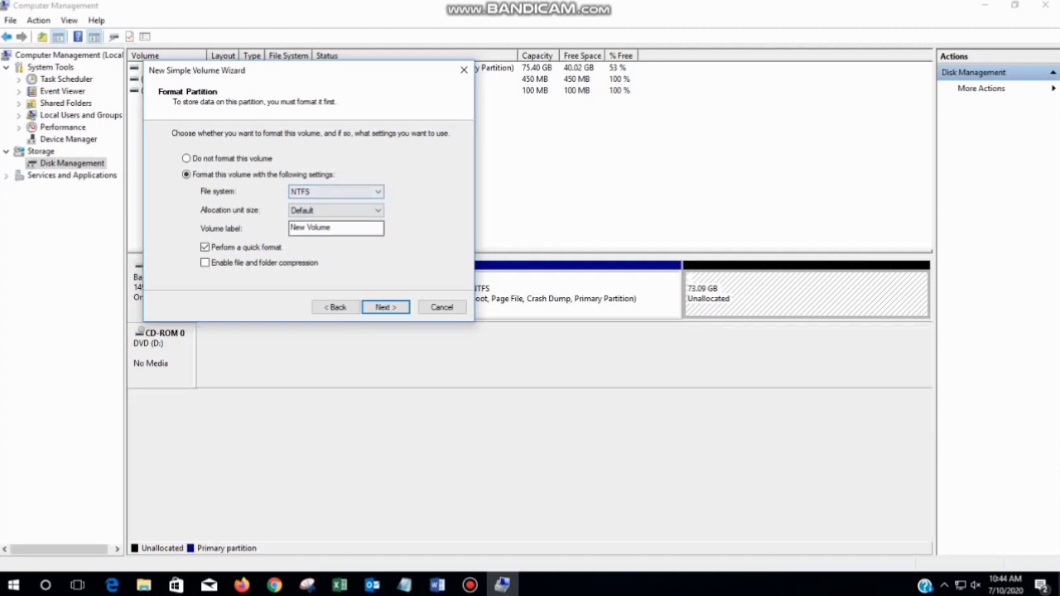
key("Return")
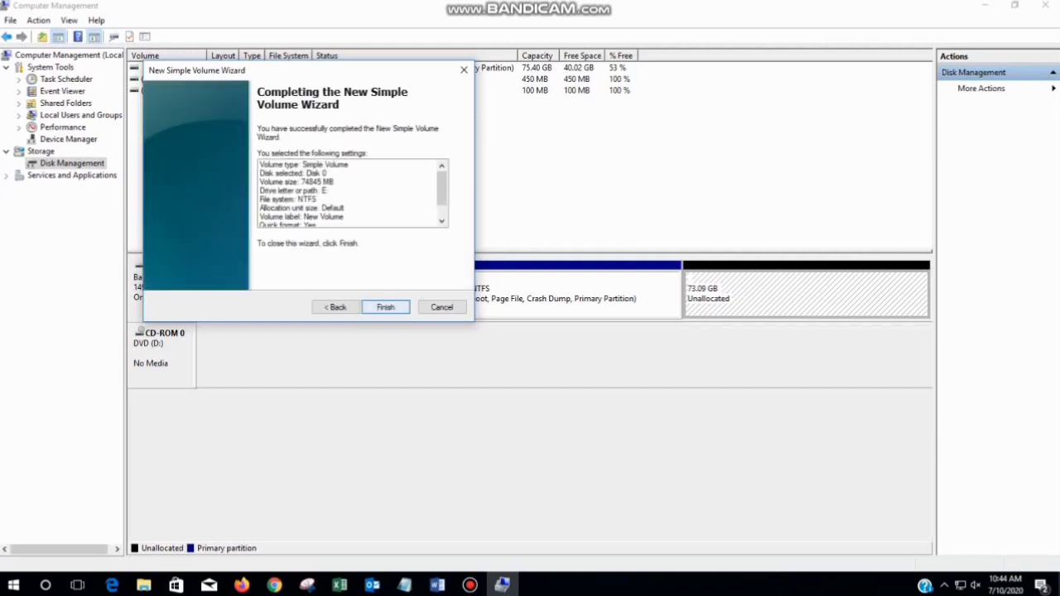
key("Return")
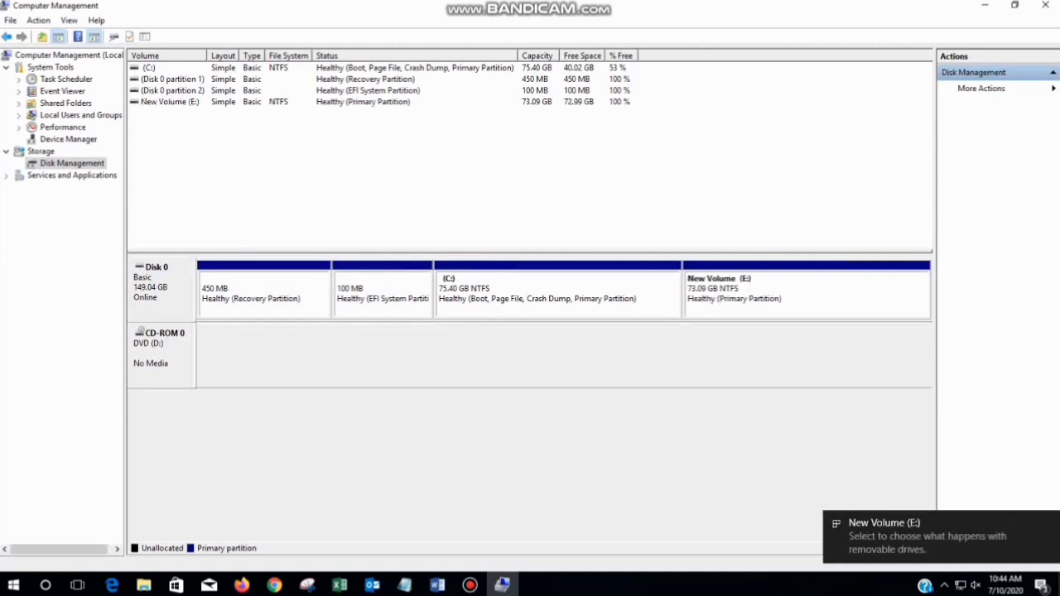
Step: Inspect the new E: volume on Disk 0 and minimize Computer Management to return to the desktop
left_click(806, 295)
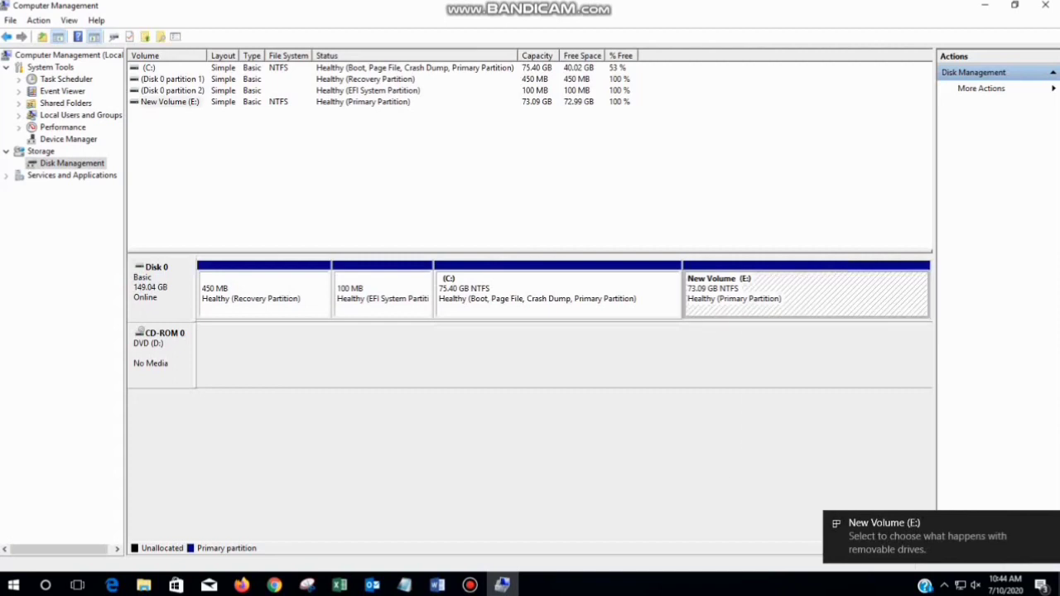
right_click(724, 295)
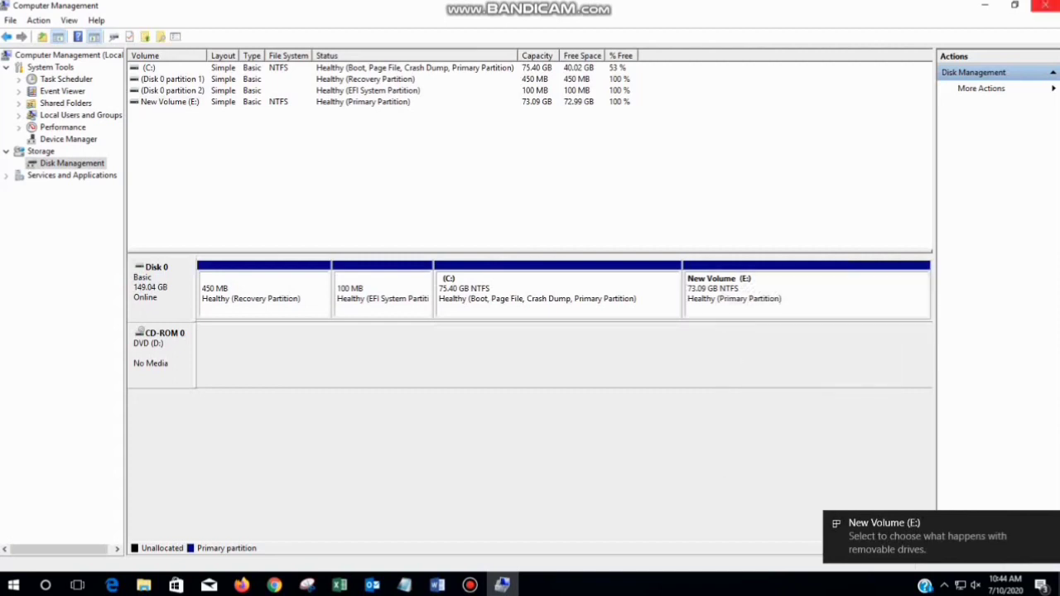
left_click(985, 6)
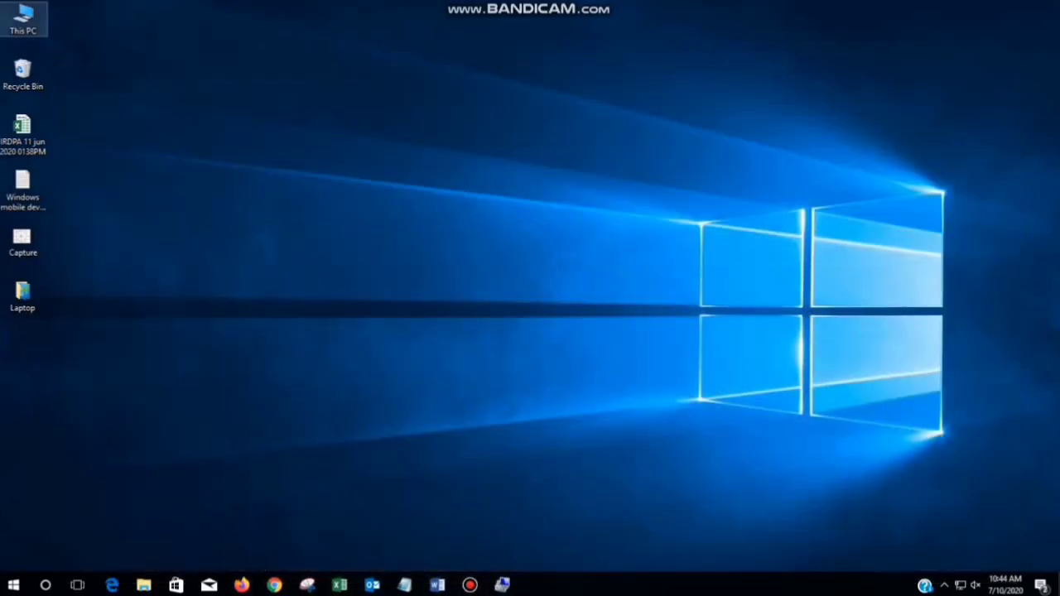
Step: Open New Volume (E:) from This PC to check its contents, return to the drive list and close File Explorer
double_click(23, 19)
double_click(729, 270)
right_click(655, 219)
left_click(688, 273)
key("BackSpace")
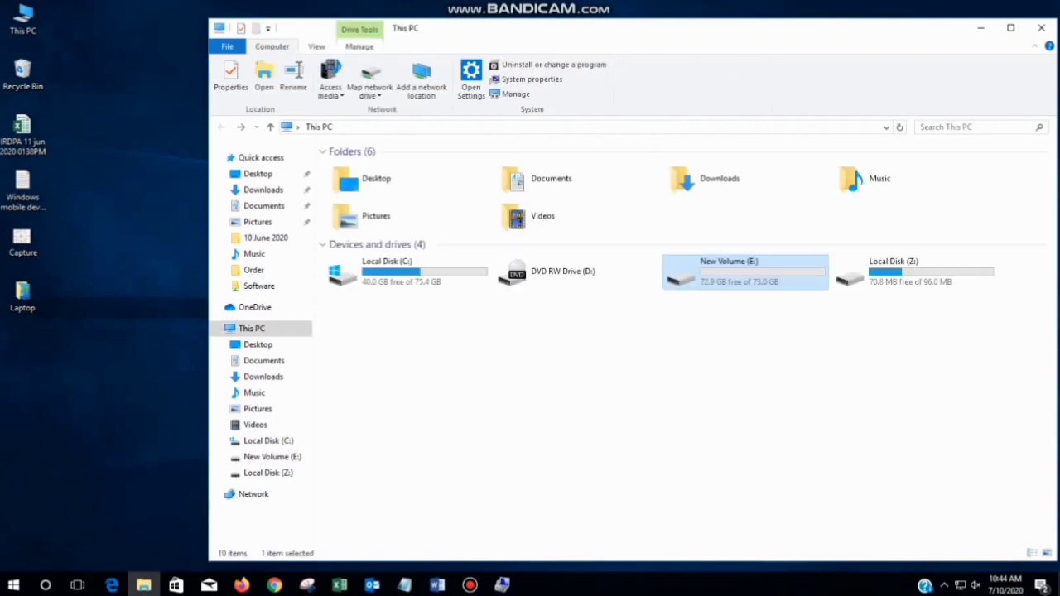
left_click(1042, 29)
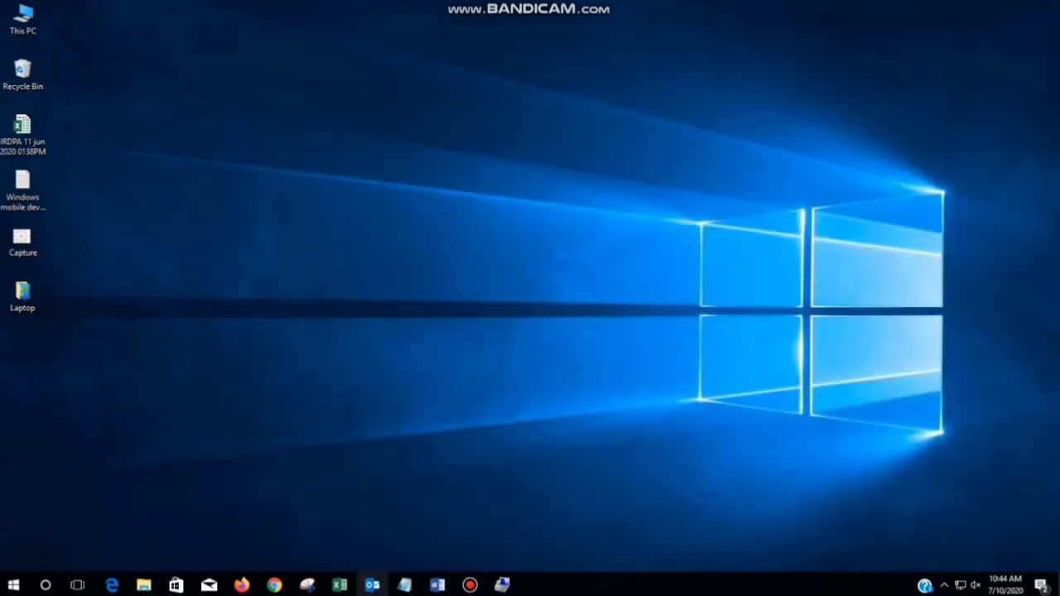
Step: Bring Computer Management back up and examine the New Volume (E:) partition on Disk 0
left_click(502, 585)
right_click(806, 294)
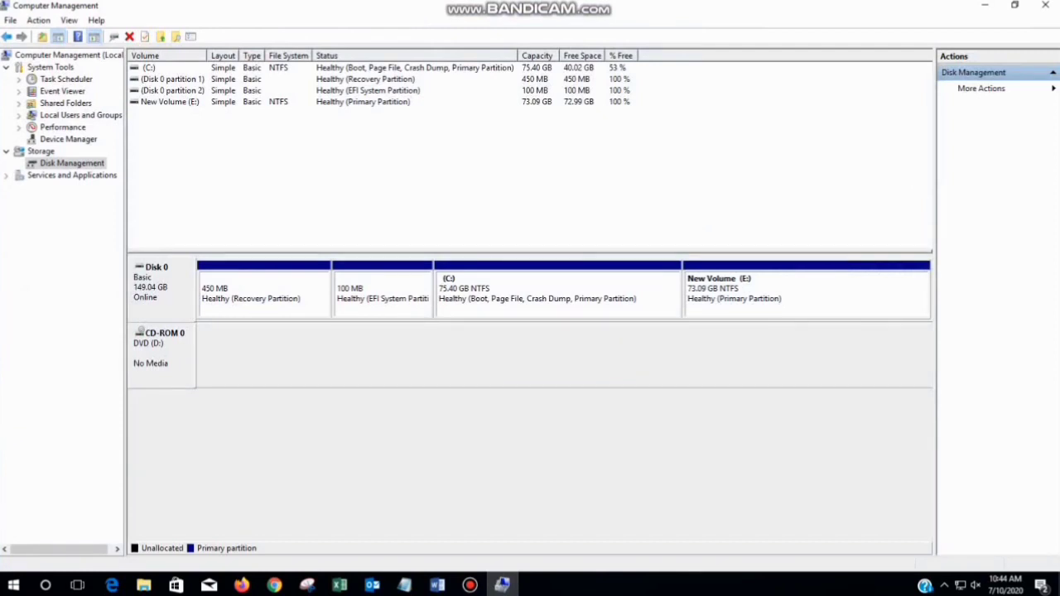
left_click(806, 294)
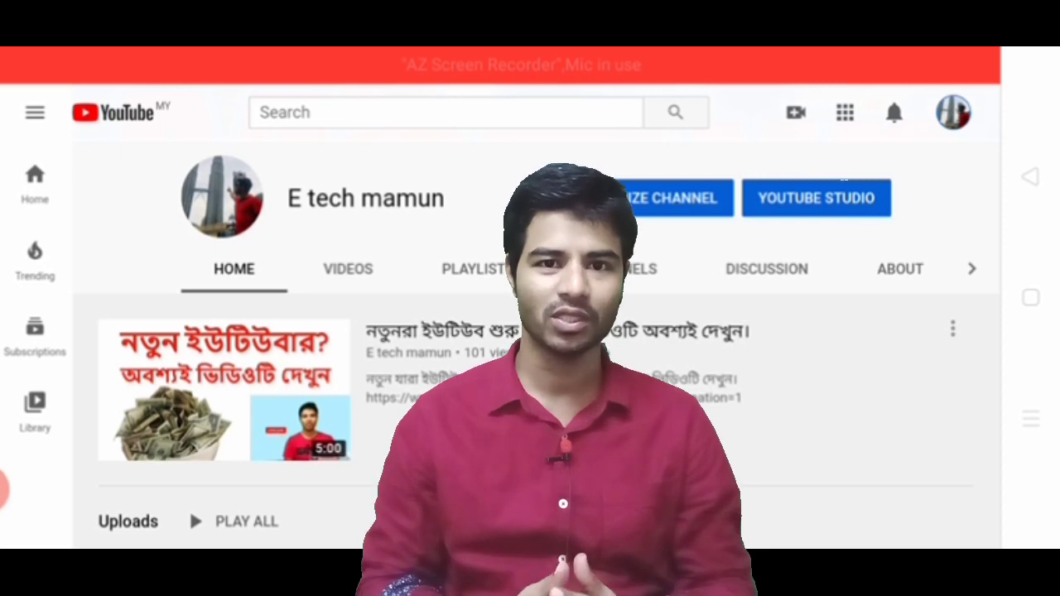
scroll(538, 331, "down", 3)
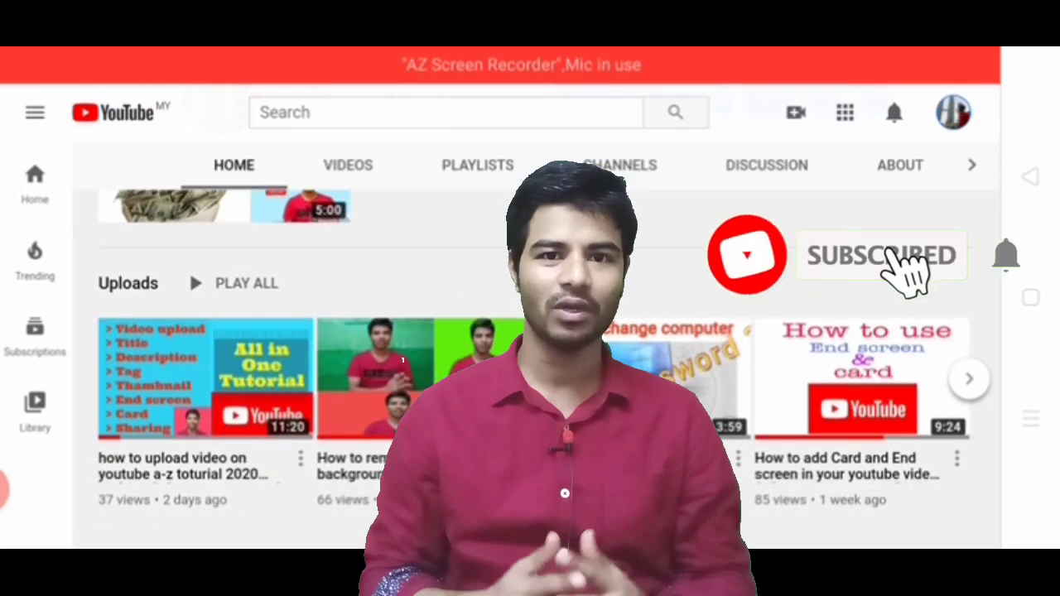
left_click(969, 378)
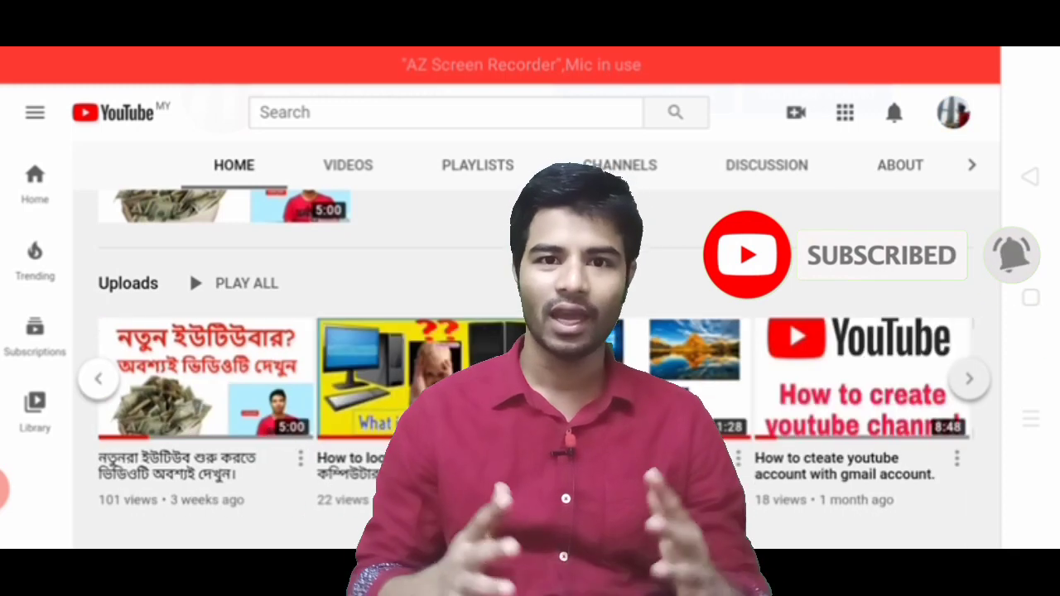
left_click(969, 379)
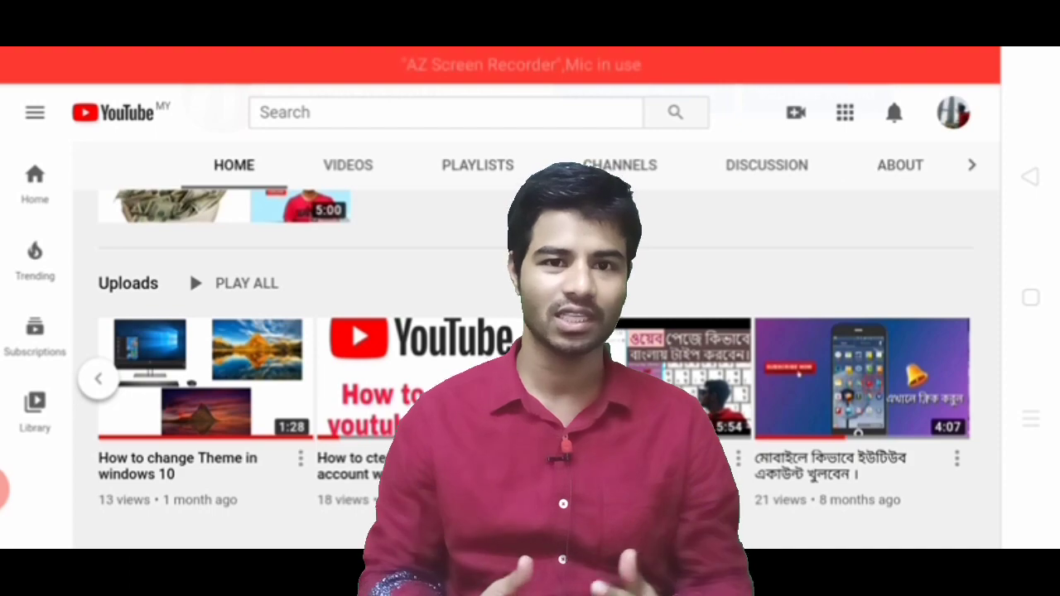
left_click(99, 379)
left_click(98, 379)
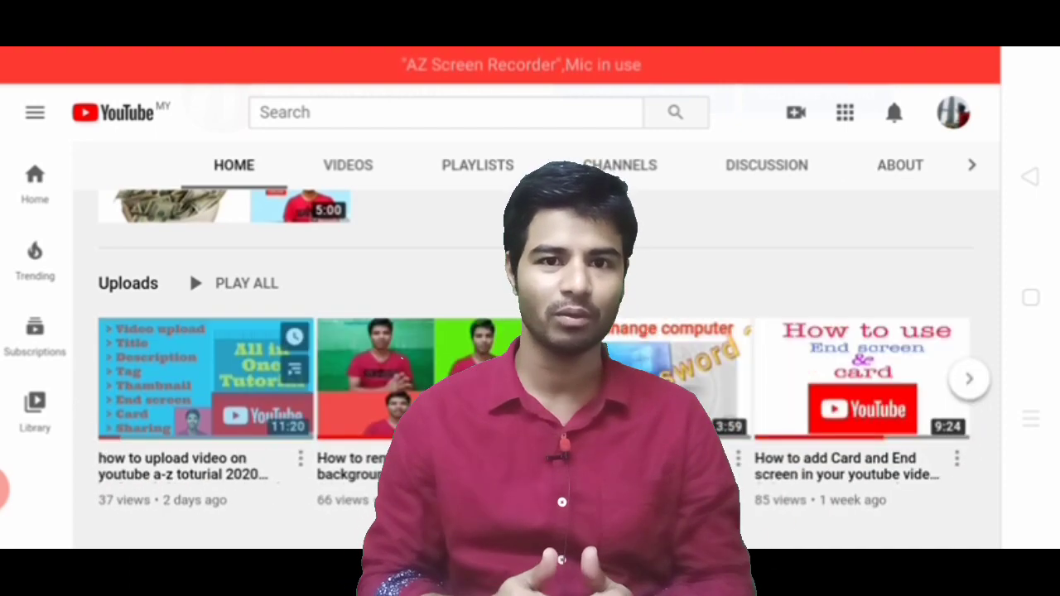